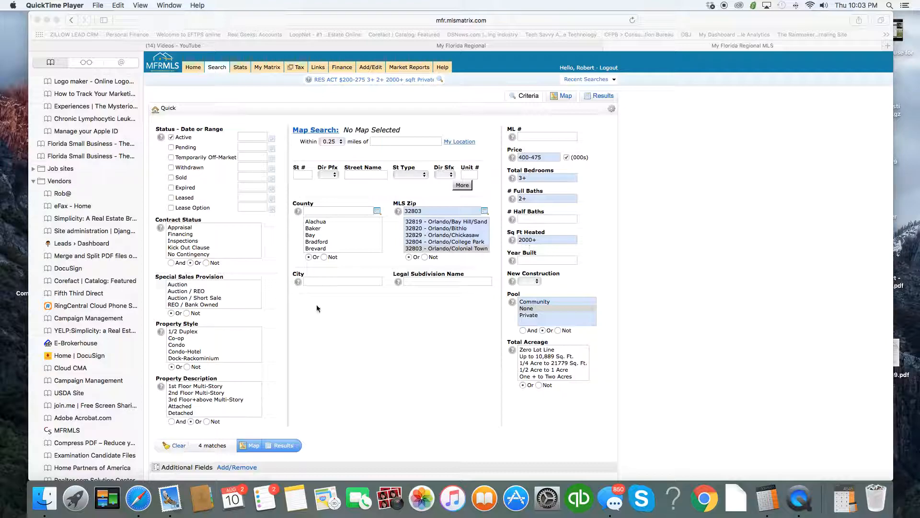
- Restrict the property style criterion of the residential search to Single Family Home
scroll(212, 382, "down", 3)
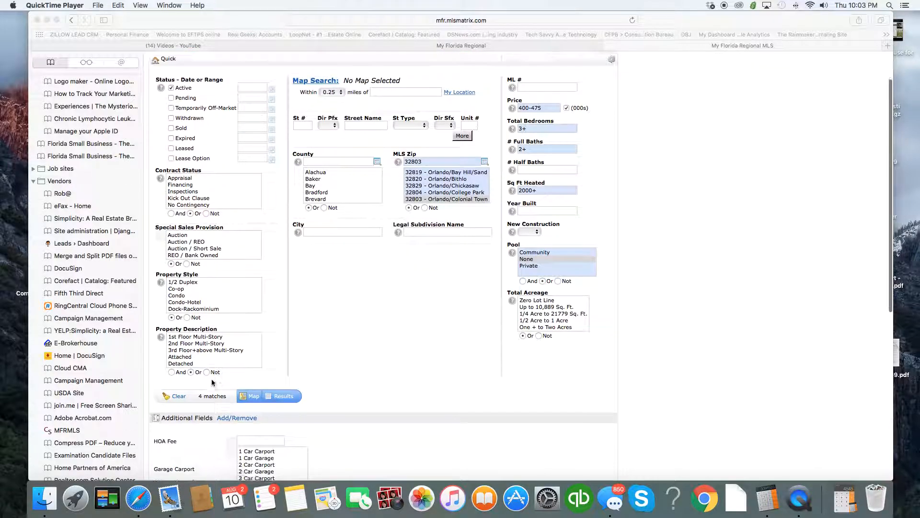
scroll(213, 298, "down", 5)
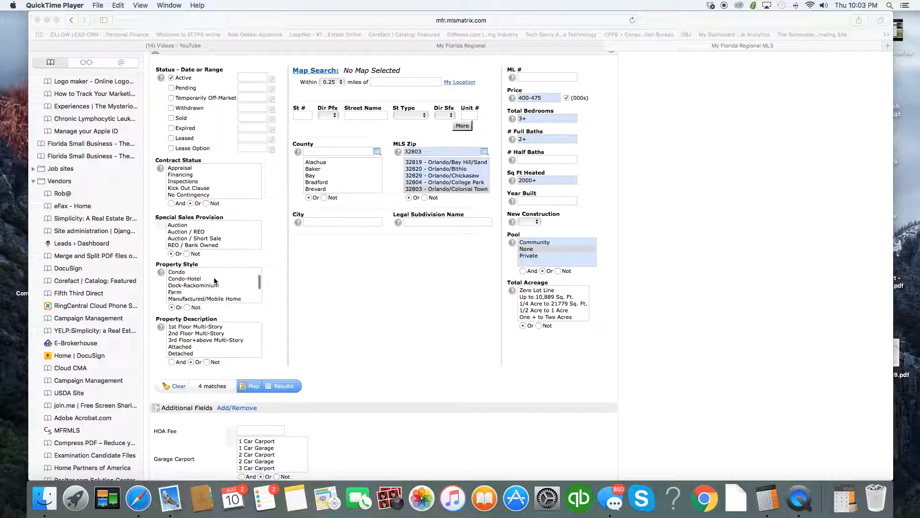
left_click(205, 286)
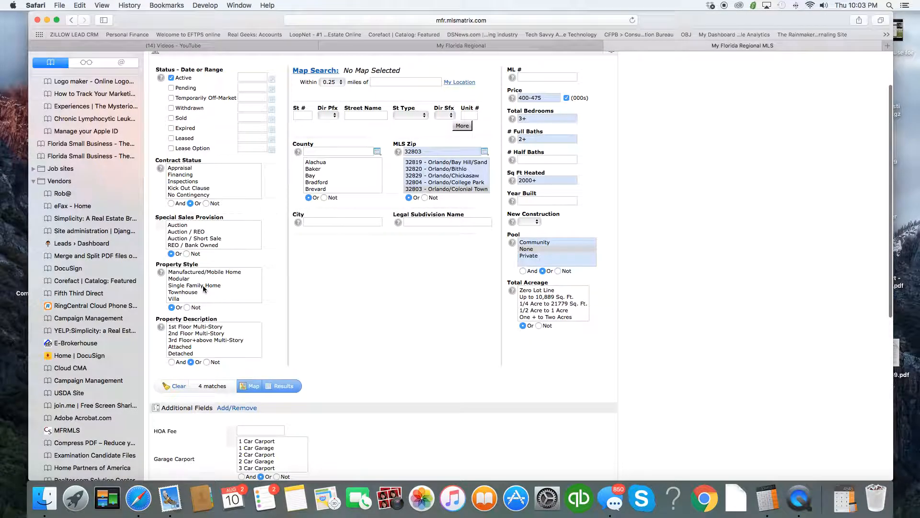
left_click(205, 285)
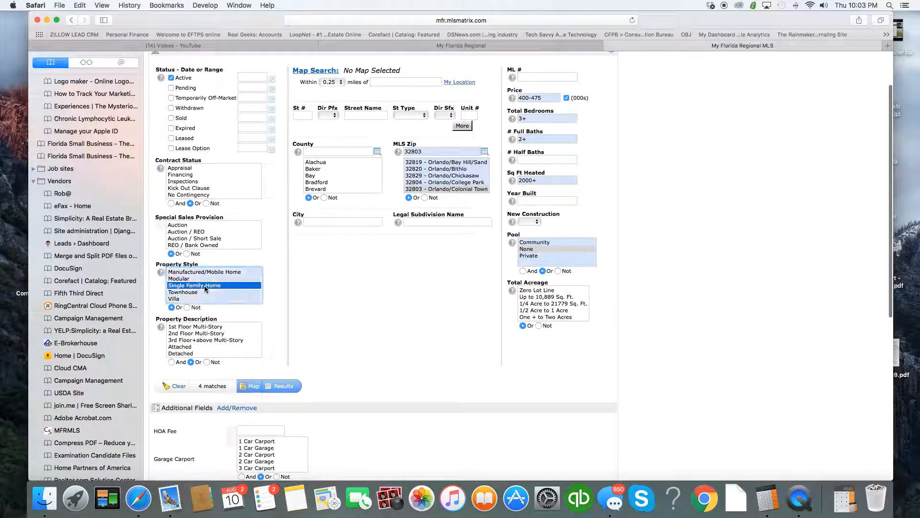
left_click(358, 332)
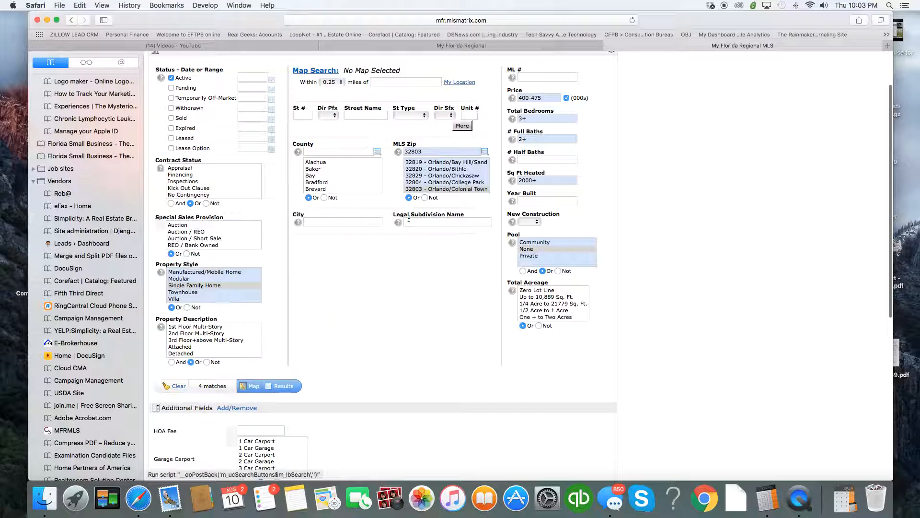
- Display the listings matching the search, recheck its criteria, and start a new auto email from the results
left_click(280, 385)
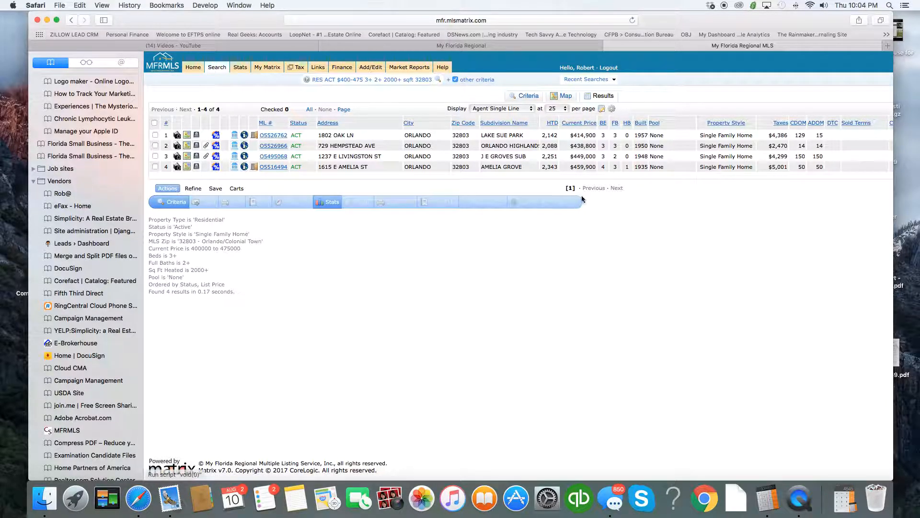
left_click(529, 96)
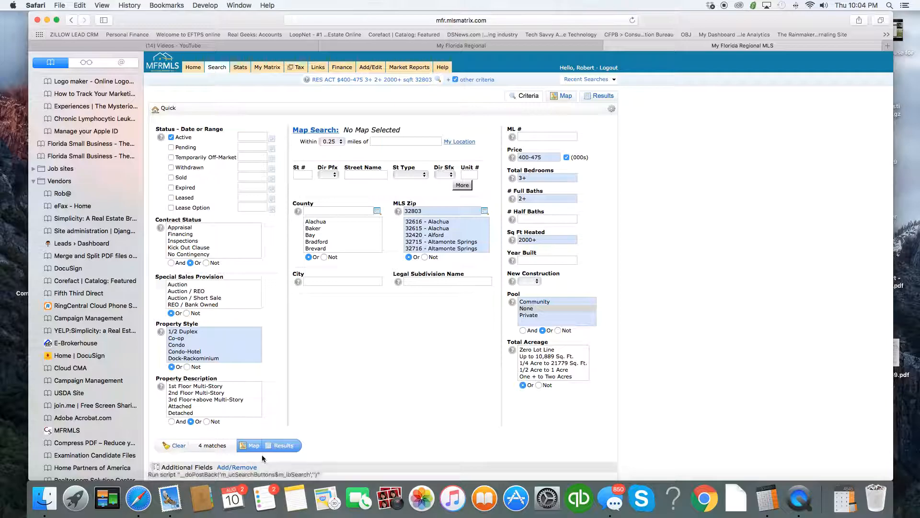
left_click(283, 446)
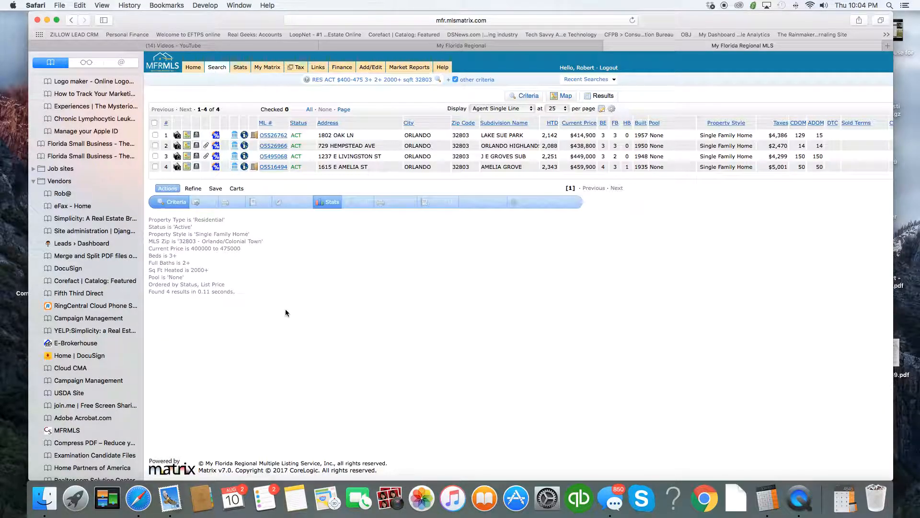
left_click(216, 189)
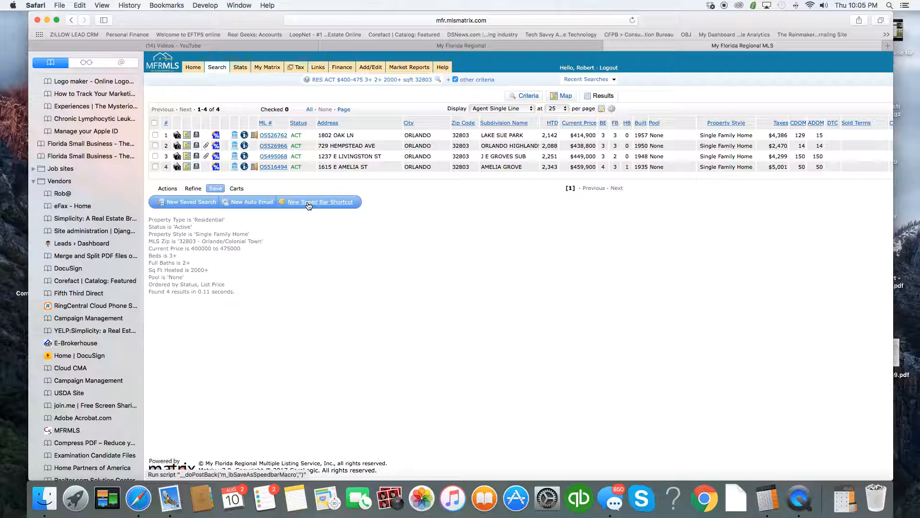
left_click(248, 207)
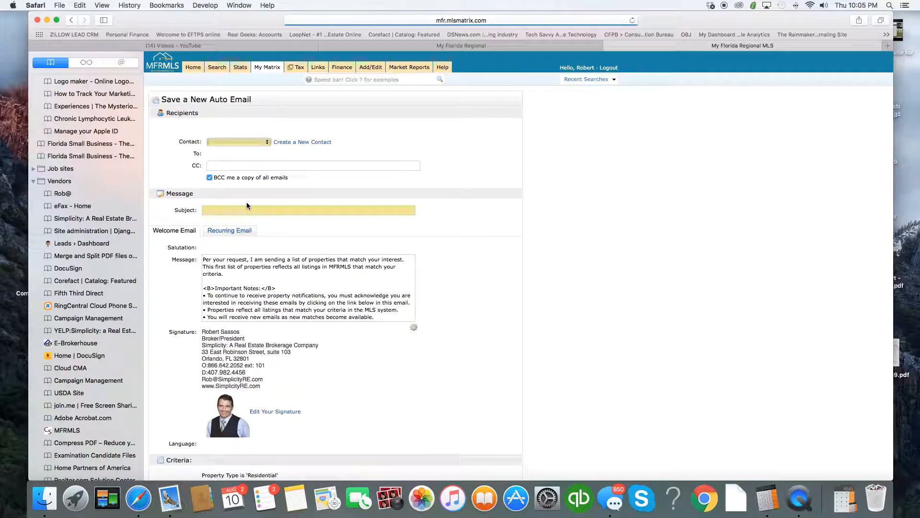
left_click(266, 143)
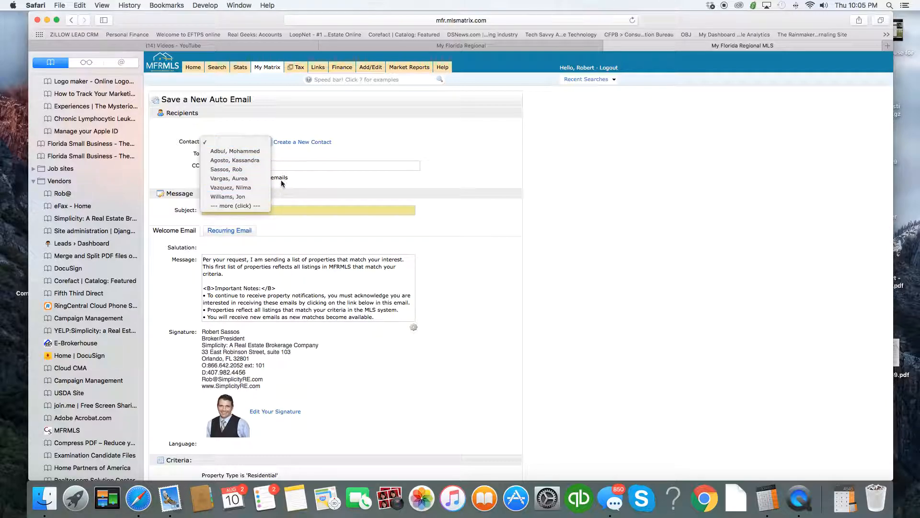
left_click(338, 149)
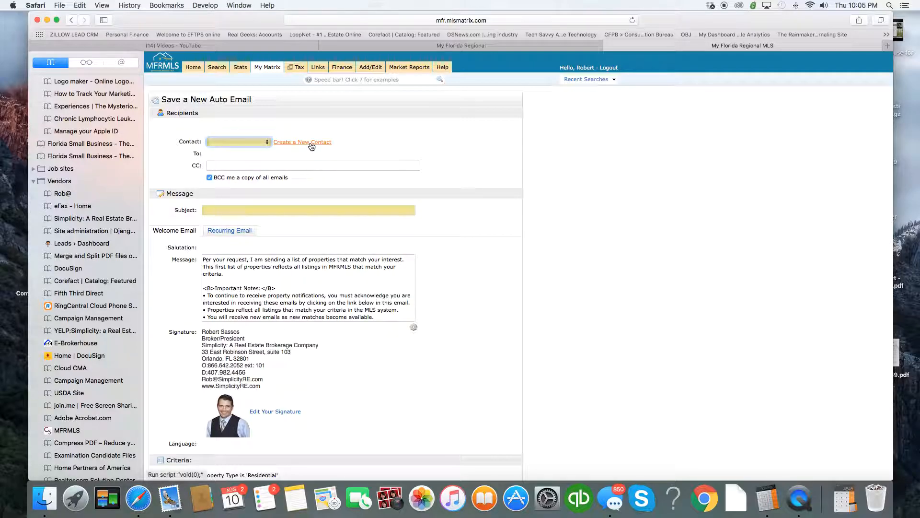
left_click(310, 141)
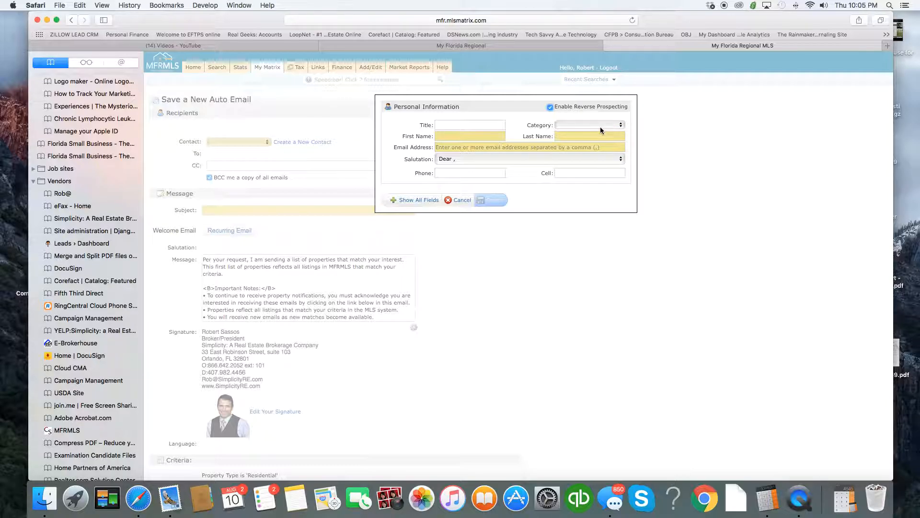
left_click(620, 125)
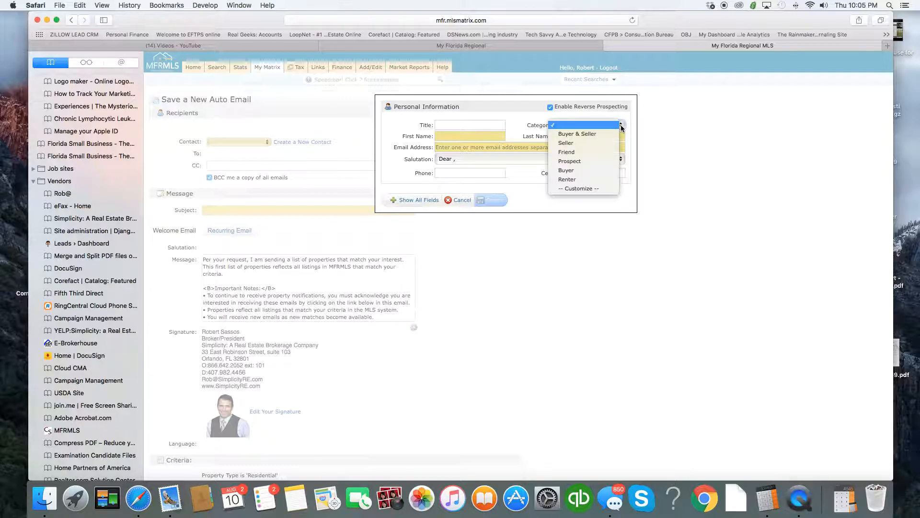
left_click(605, 126)
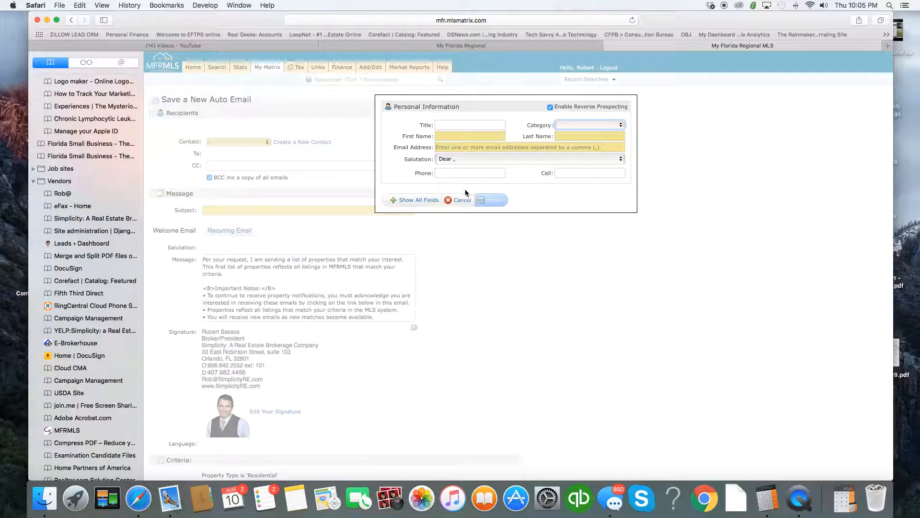
left_click(456, 202)
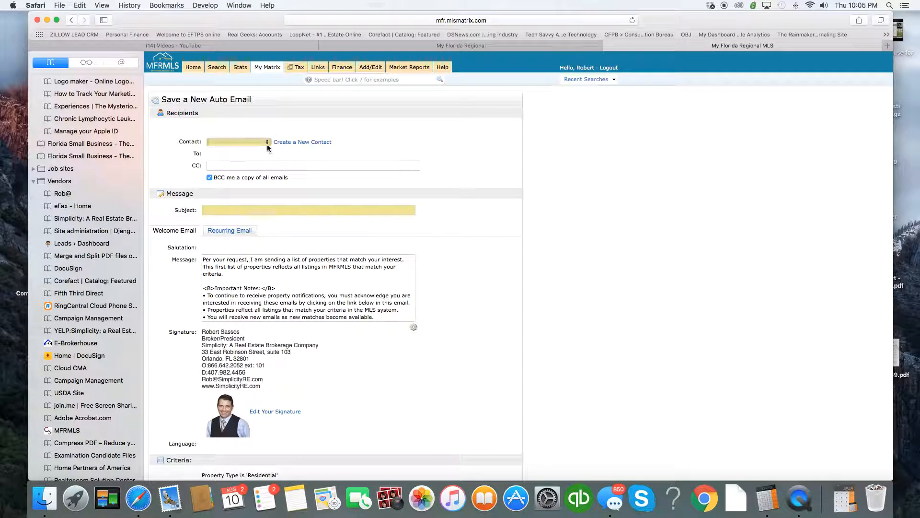
- Choose the agent's own contact from the full contact list as recipient and set the subject to "New Homes in 32803"
left_click(267, 144)
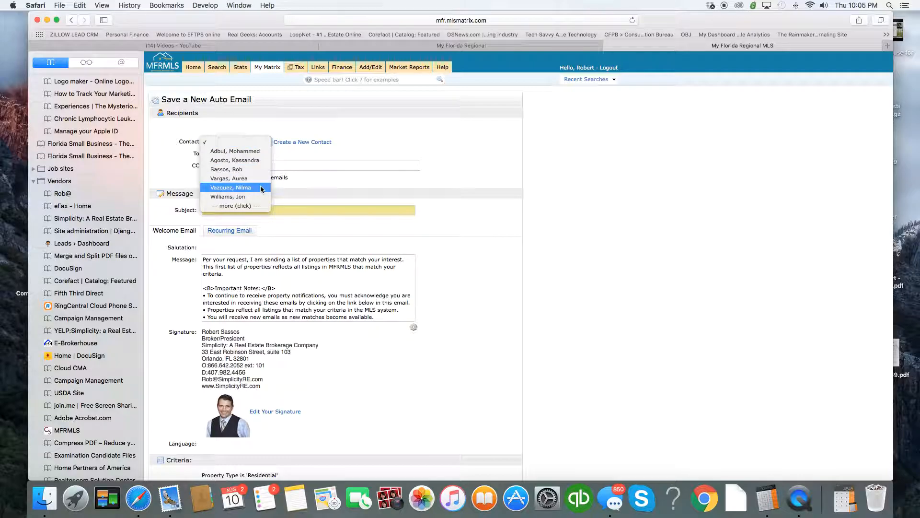
left_click(240, 205)
left_click(287, 141)
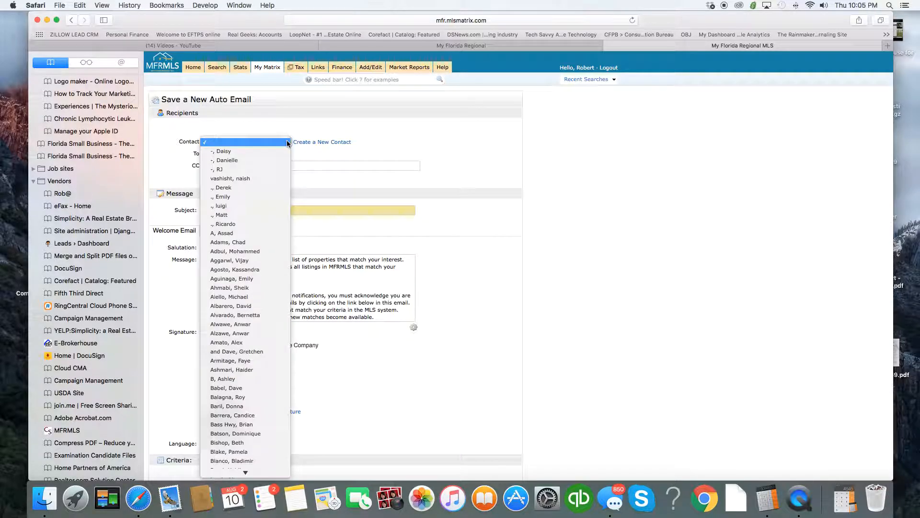
scroll(259, 235, "down", 15)
scroll(259, 235, "down", 5)
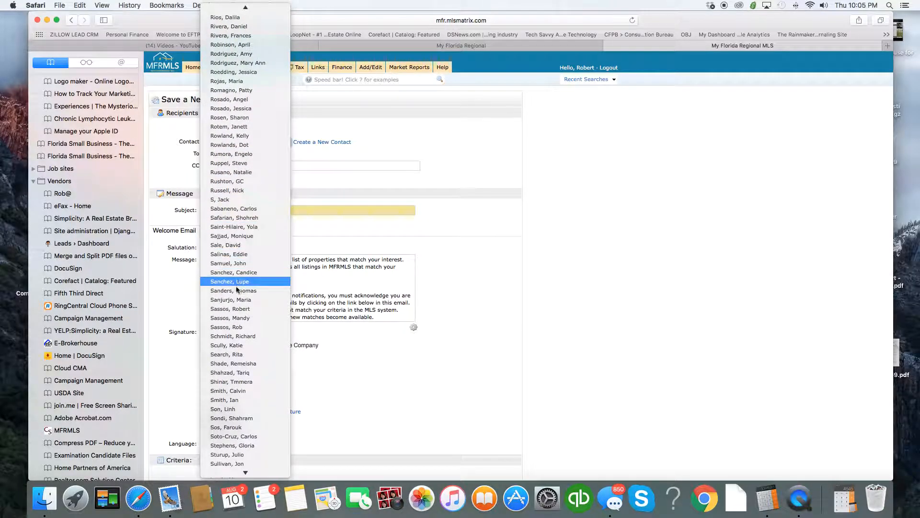
left_click(232, 328)
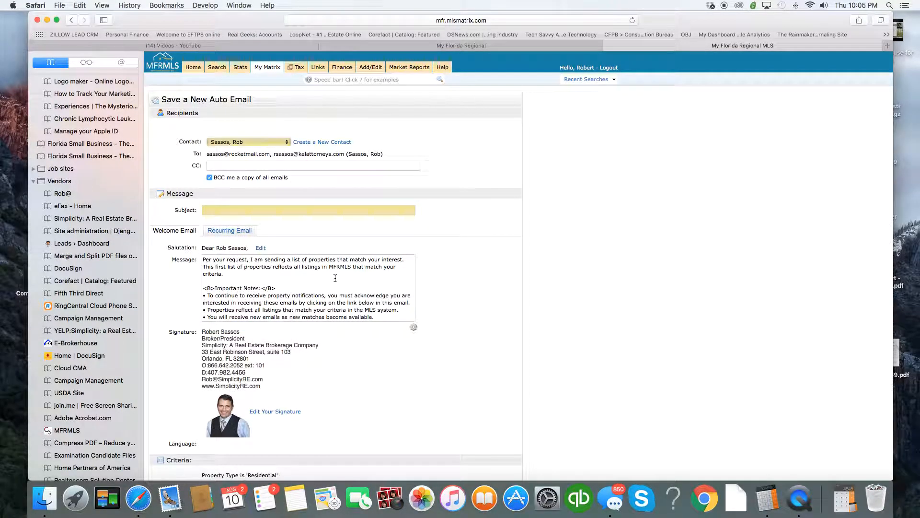
left_click(211, 212)
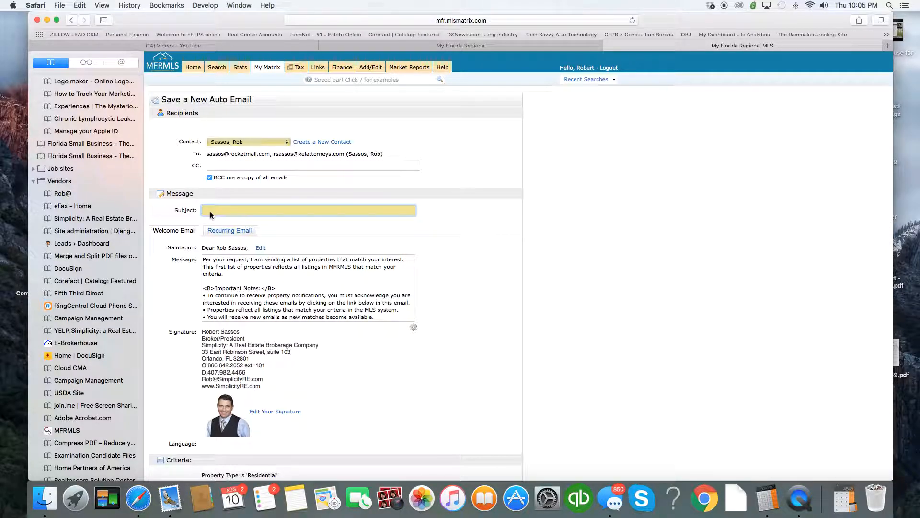
type("New Homes in 32803")
- Examine the default message texts of the welcome email and the recurring email, along with the signature and search criteria
scroll(249, 269, "down", 5)
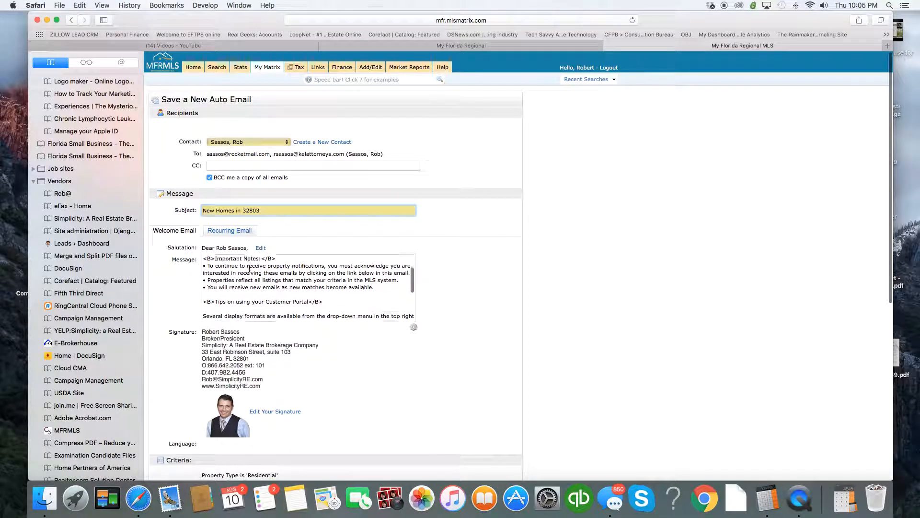
scroll(249, 268, "up", 5)
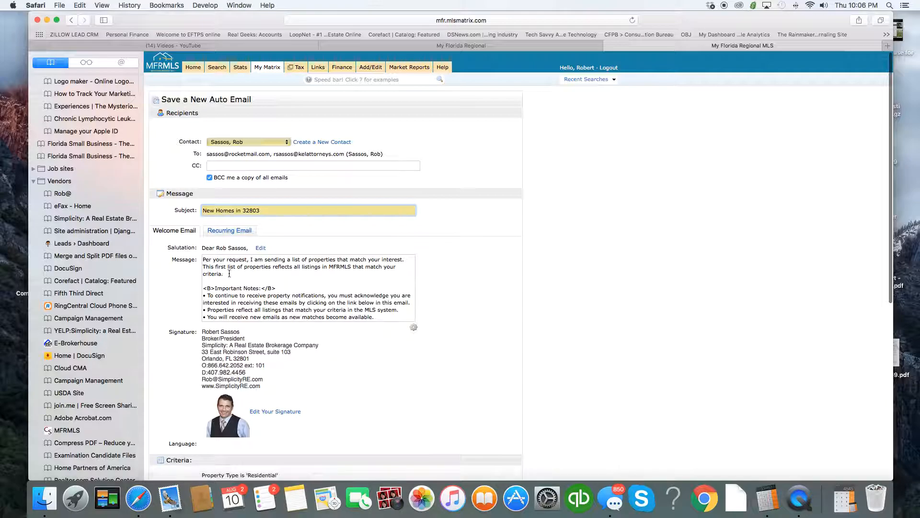
scroll(306, 287, "down", 5)
scroll(307, 287, "up", 5)
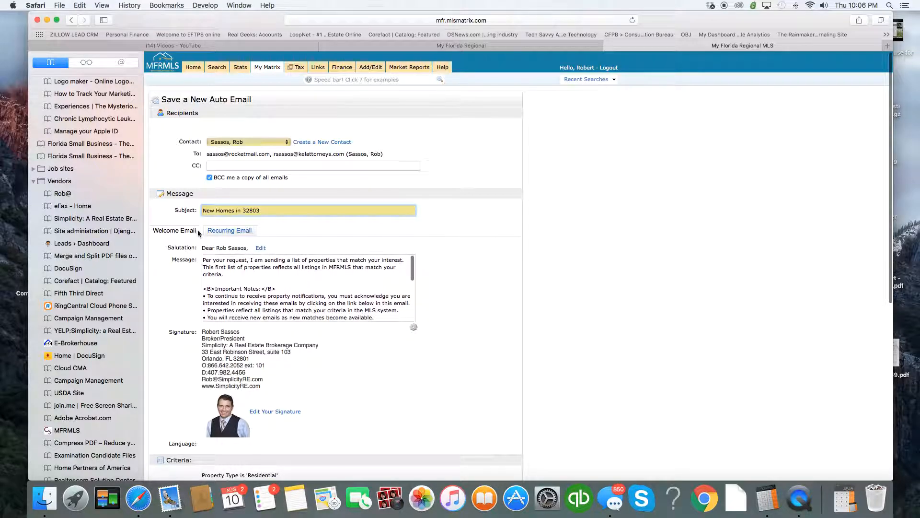
left_click(223, 232)
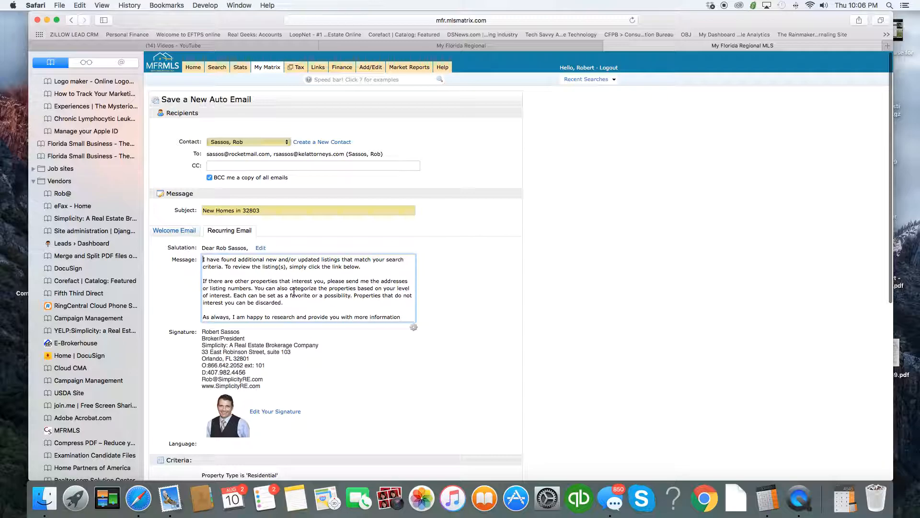
left_click(174, 232)
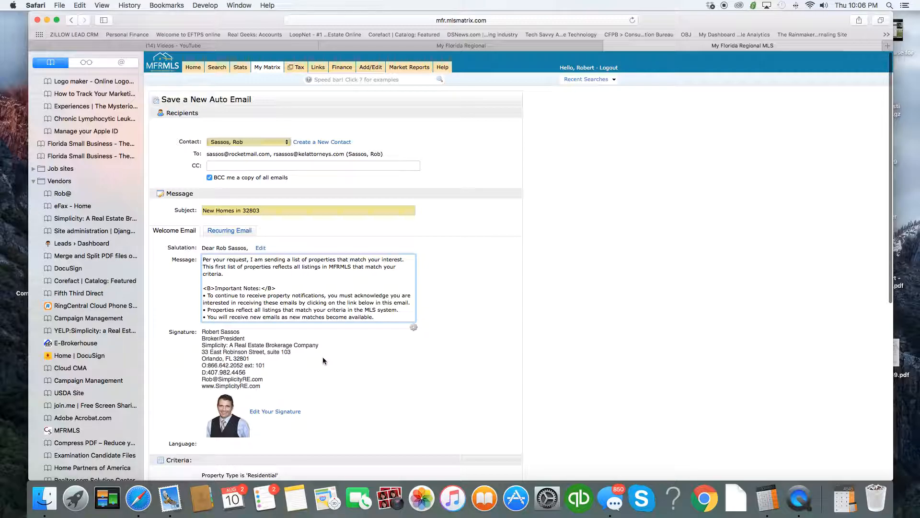
scroll(323, 360, "down", 3)
scroll(323, 361, "down", 1)
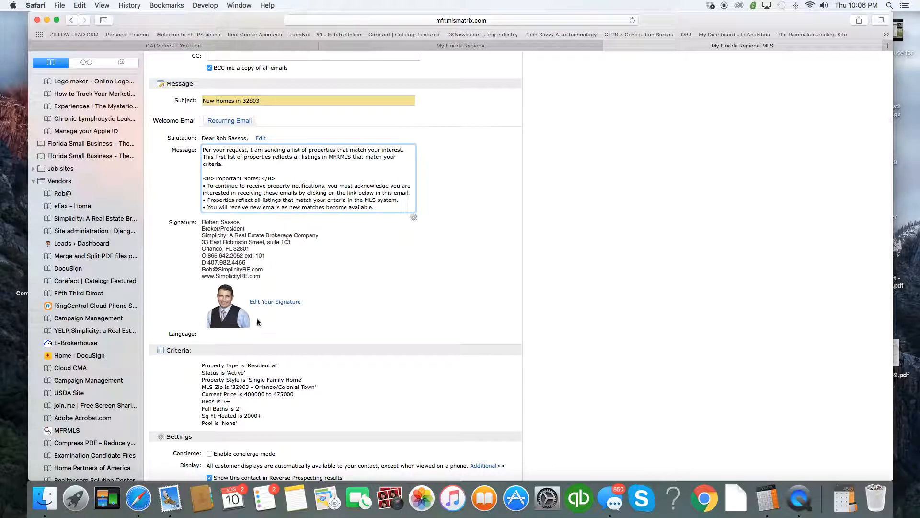
left_click(231, 121)
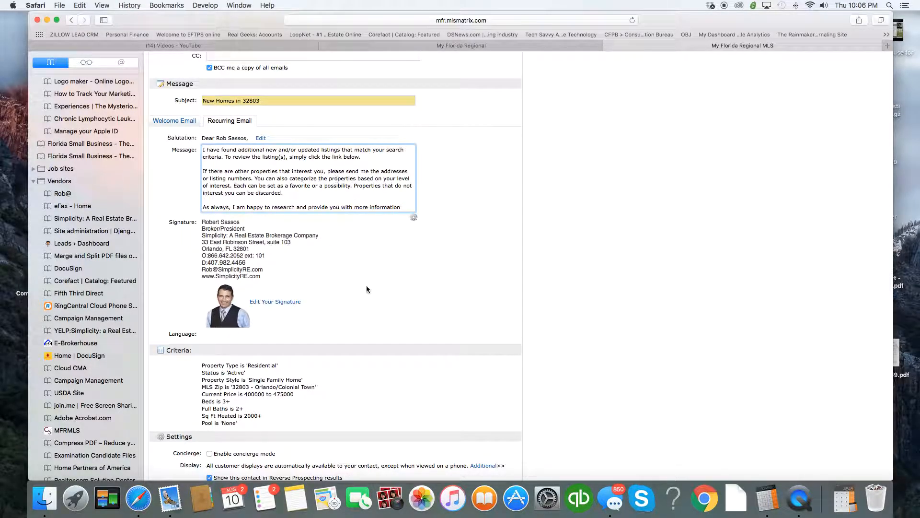
left_click(174, 120)
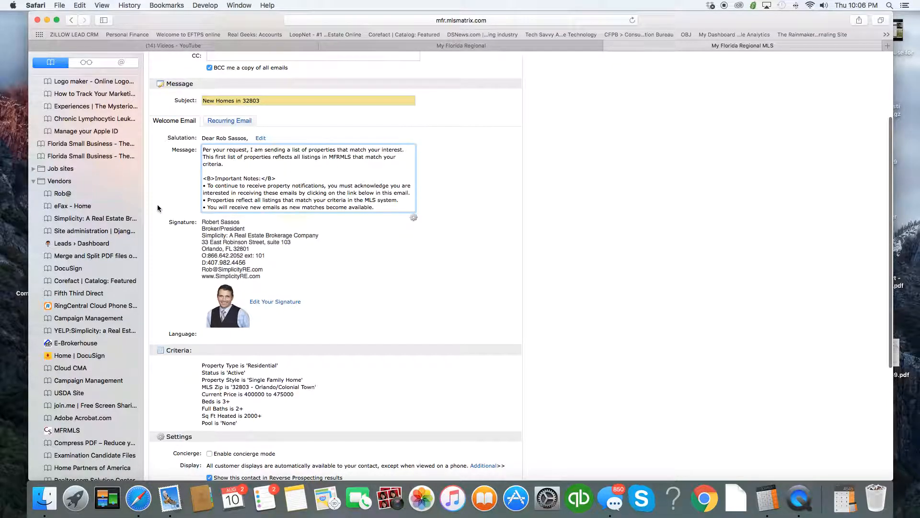
- Turn the option to show this contact in Reverse Prospecting results off and back on
scroll(157, 204, "down", 5)
scroll(157, 205, "down", 5)
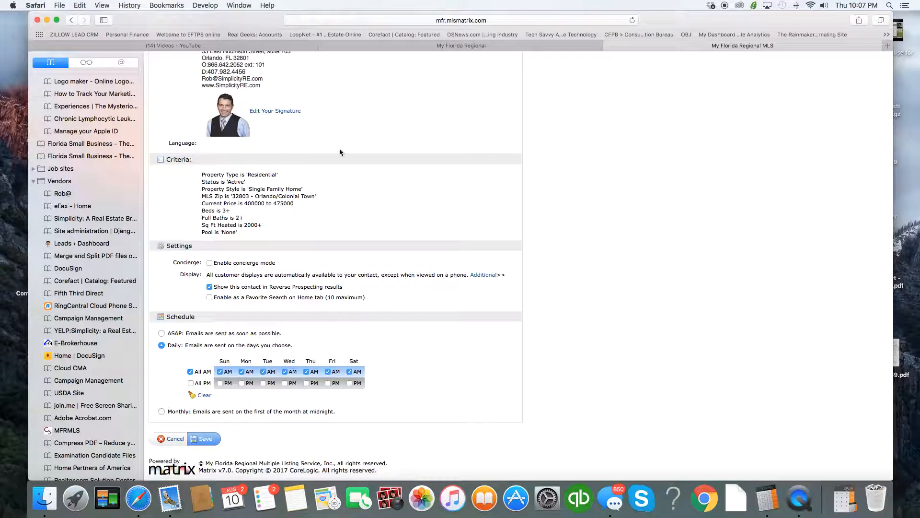
left_click(210, 287)
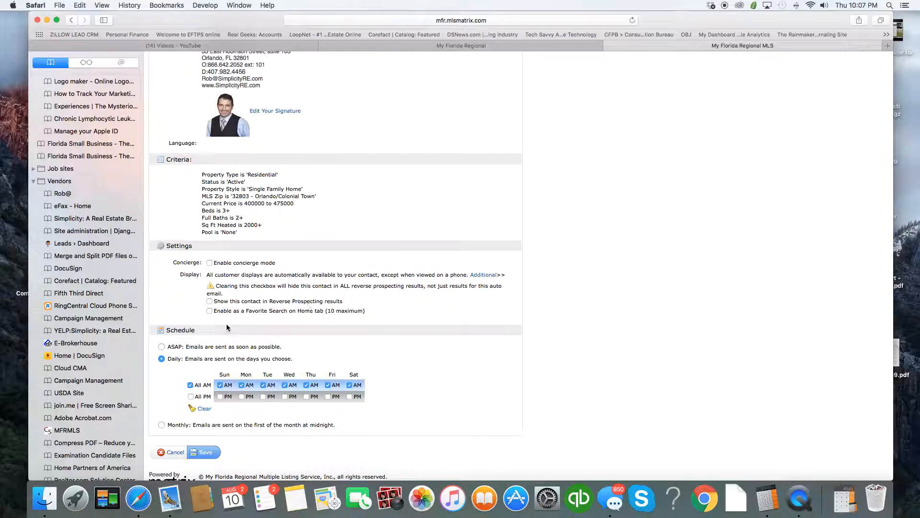
left_click(209, 301)
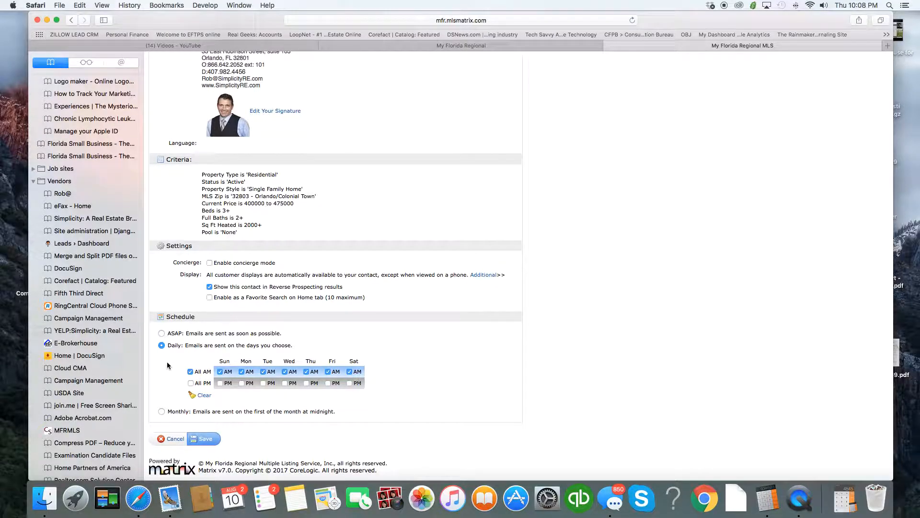
- Try the ASAP and Daily schedules for the auto email, ending with Monthly selected
left_click(161, 334)
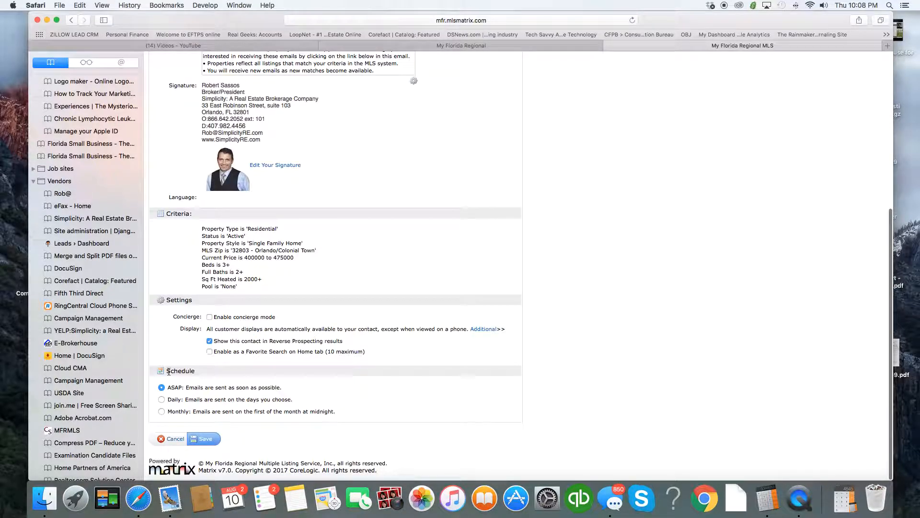
left_click(161, 399)
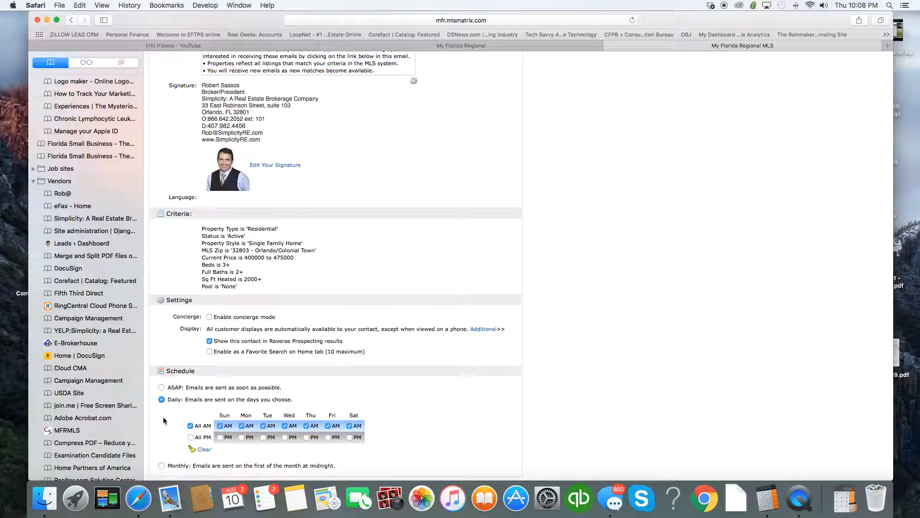
left_click(162, 466)
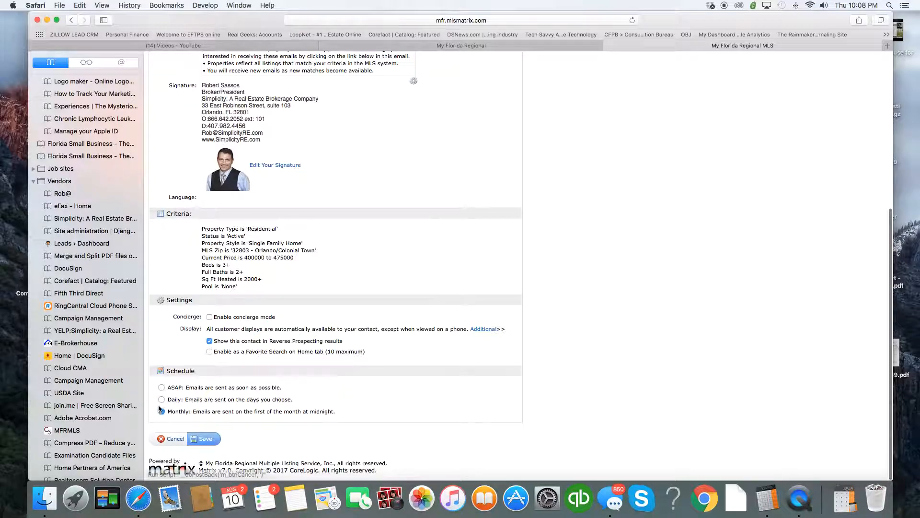
- Set the auto email's schedule to ASAP and save the new auto email
left_click(162, 387)
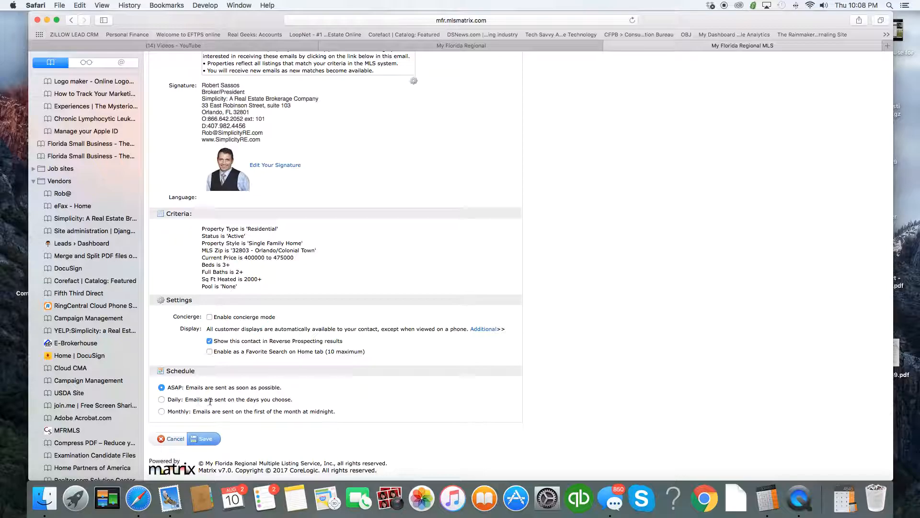
left_click(206, 439)
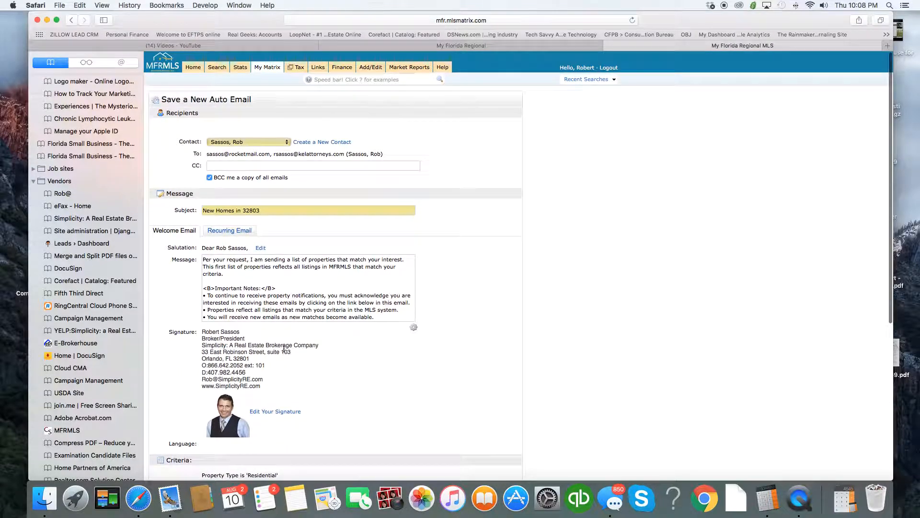
scroll(284, 348, "down", 6)
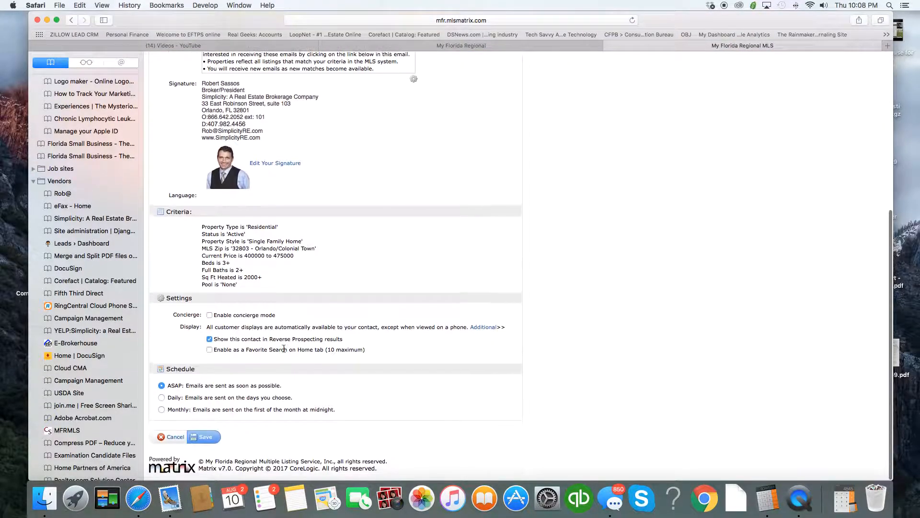
left_click(205, 440)
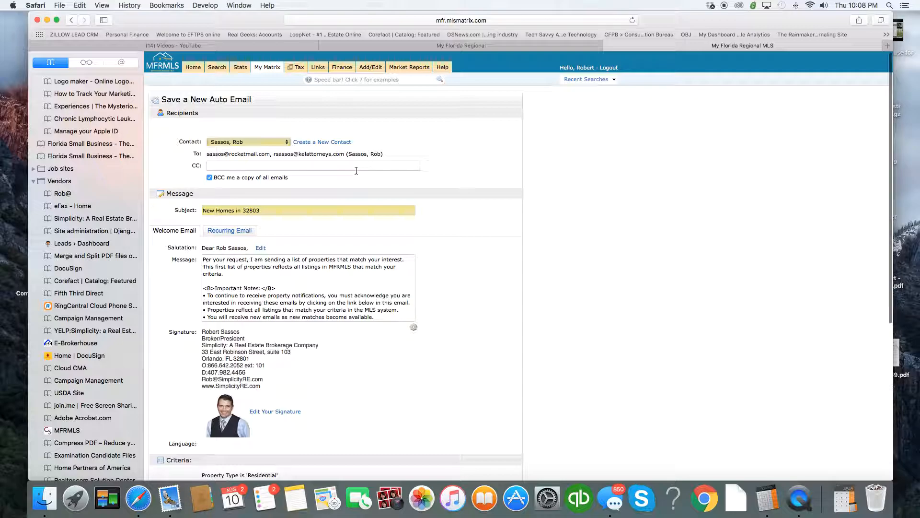
scroll(356, 170, "down", 10)
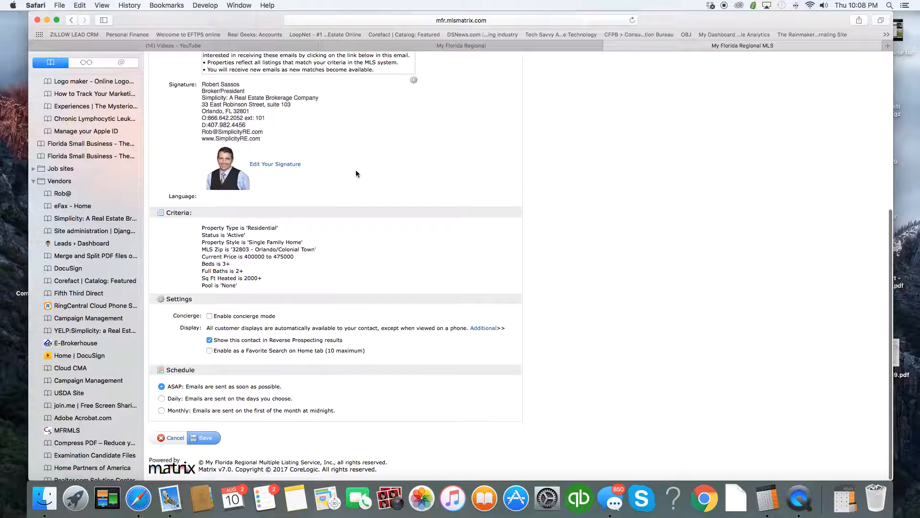
left_click(205, 438)
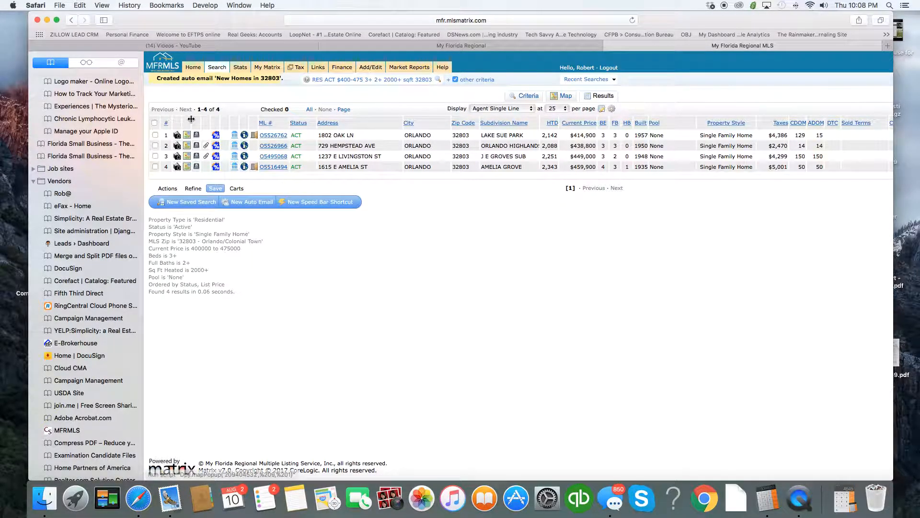
- Open the list of all auto emails and examine their status, schedule and last portal visit, including the "New Homes in 32803" entry
mouse_move(266, 71)
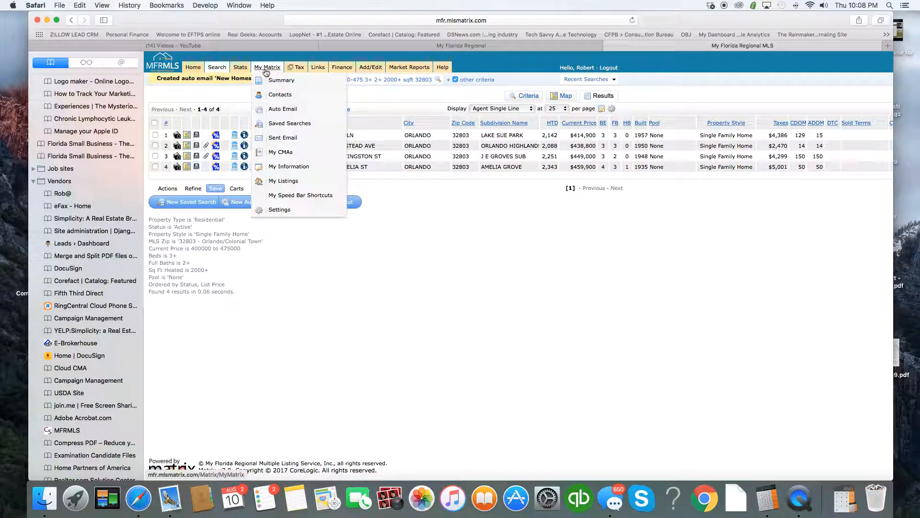
left_click(270, 110)
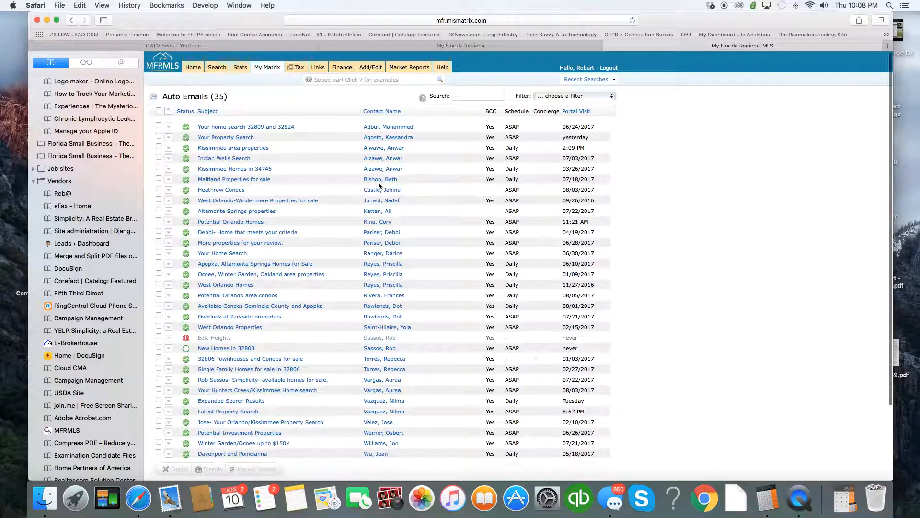
scroll(379, 185, "down", 3)
scroll(379, 185, "down", 2)
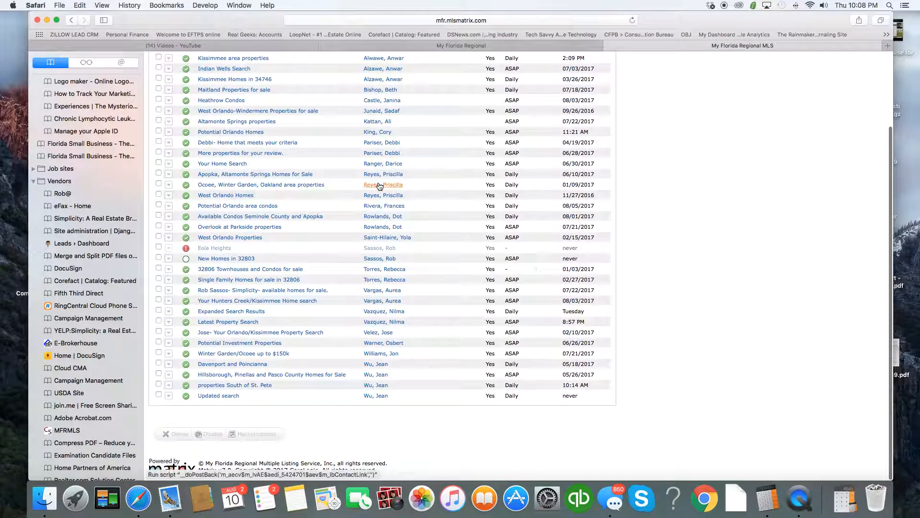
scroll(380, 186, "up", 5)
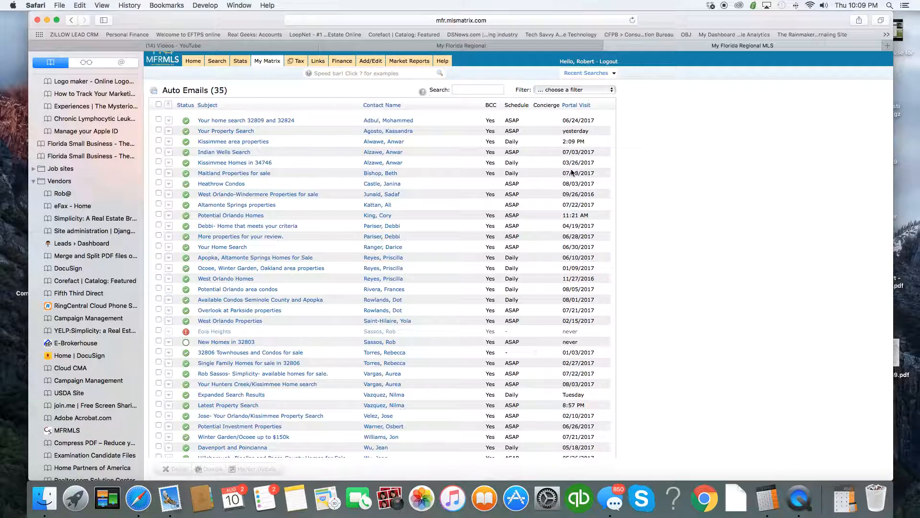
scroll(571, 171, "down", 3)
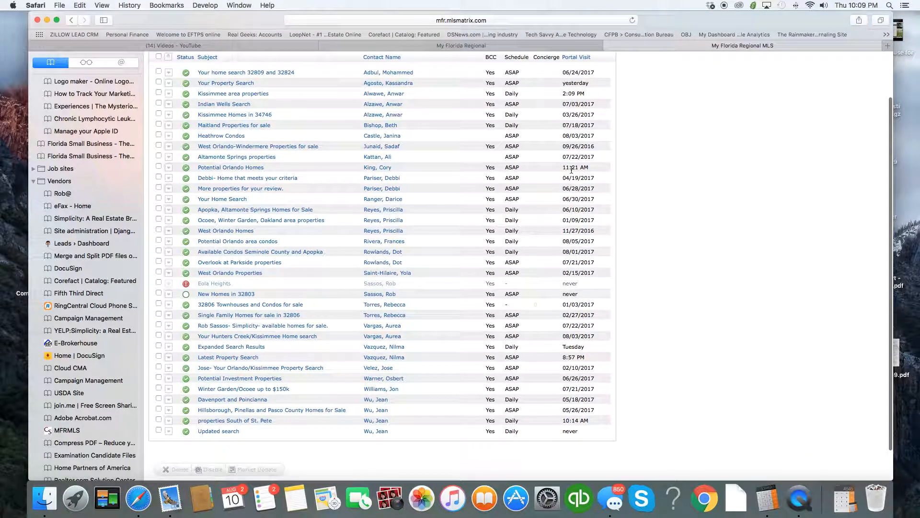
scroll(572, 170, "down", 2)
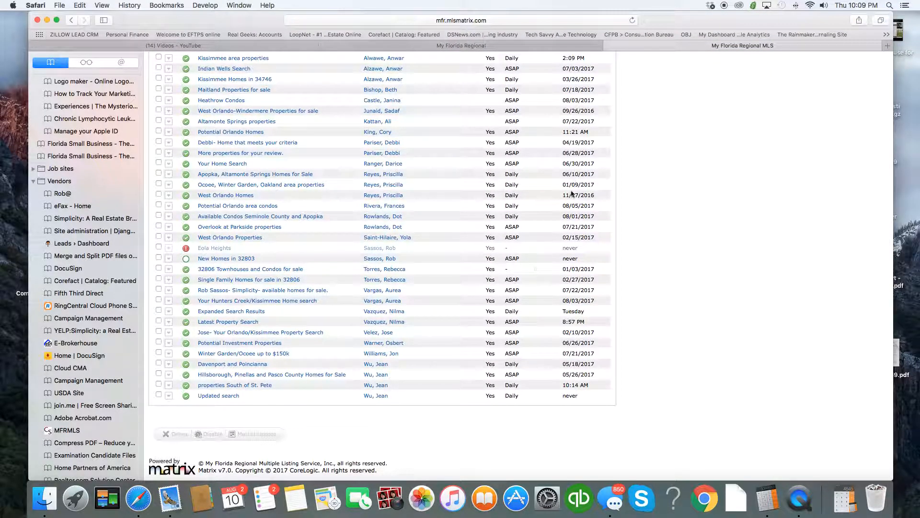
scroll(569, 338, "up", 1)
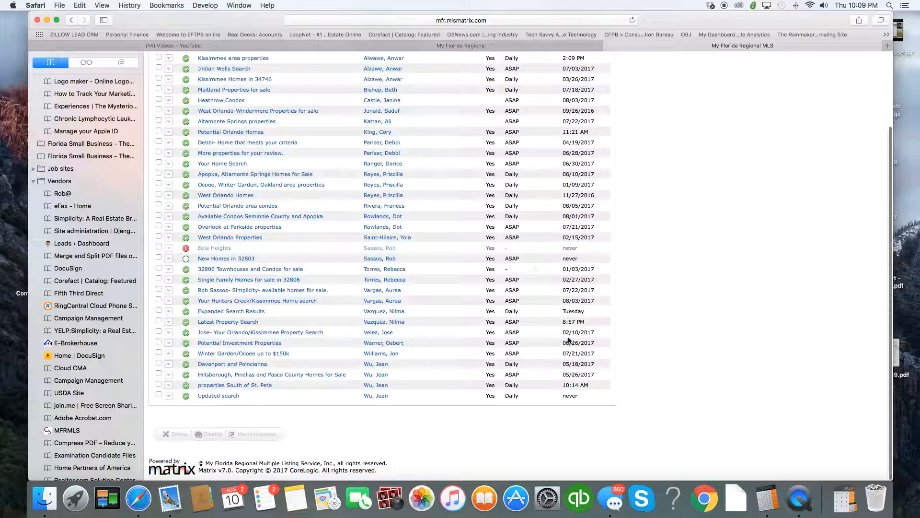
scroll(568, 338, "up", 4)
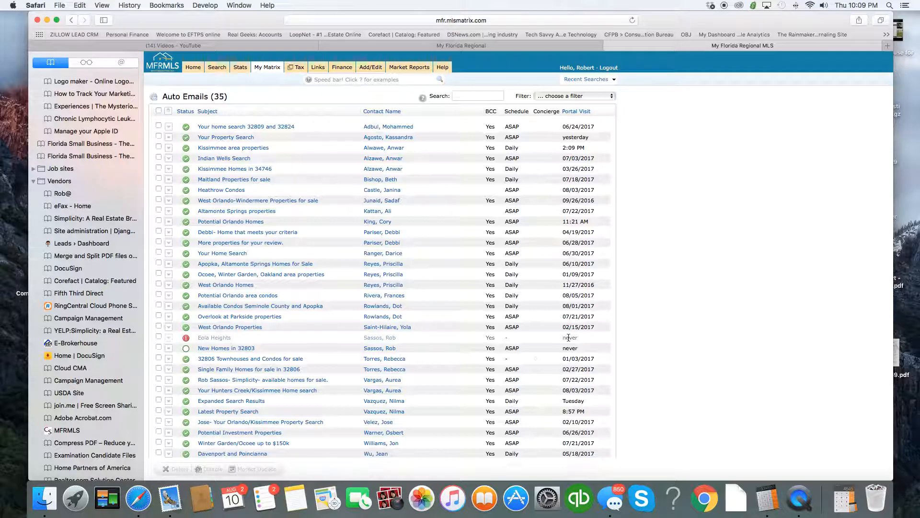
scroll(569, 337, "down", 5)
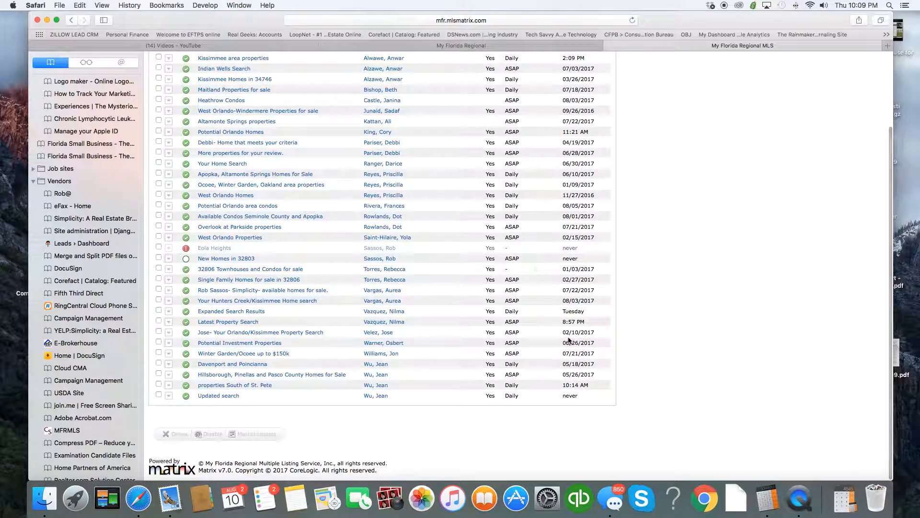
scroll(569, 341, "up", 4)
scroll(568, 341, "up", 1)
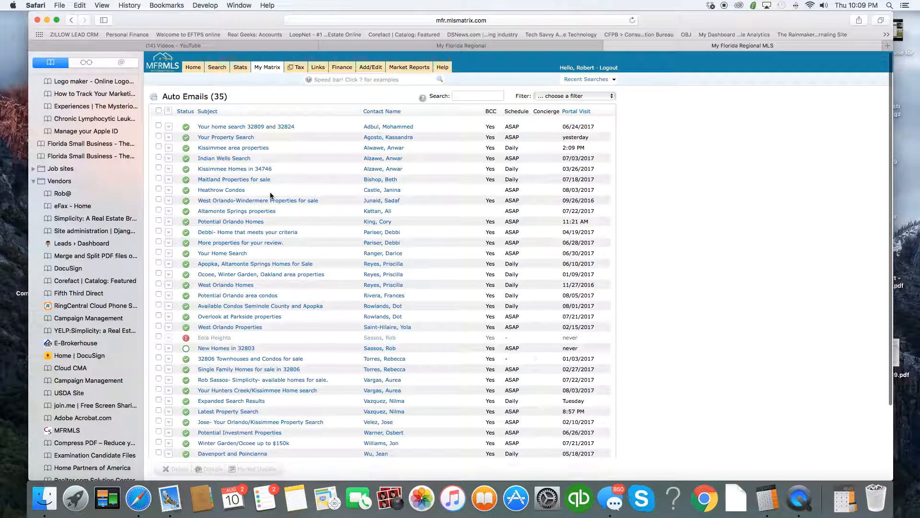